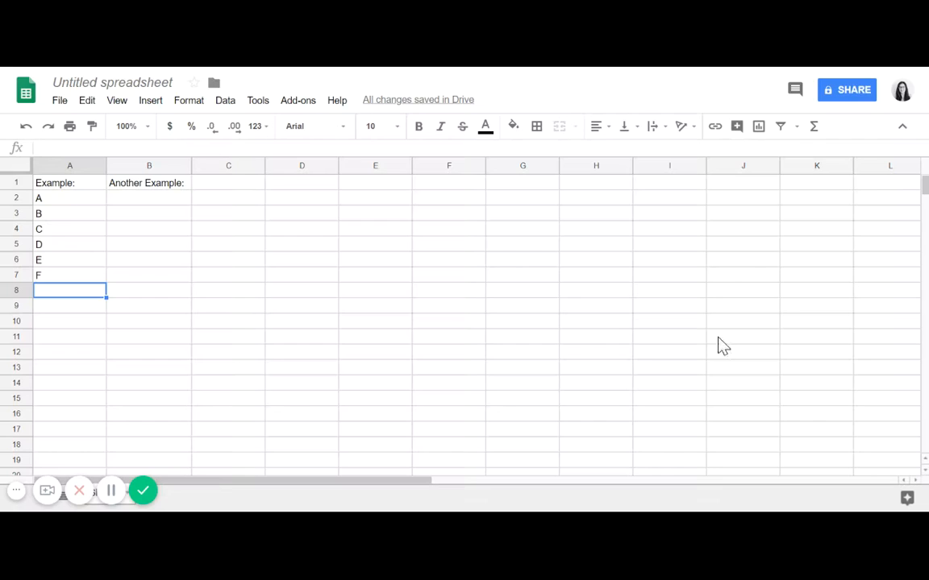
{"action": "left_click", "coordinate": [59, 101]}
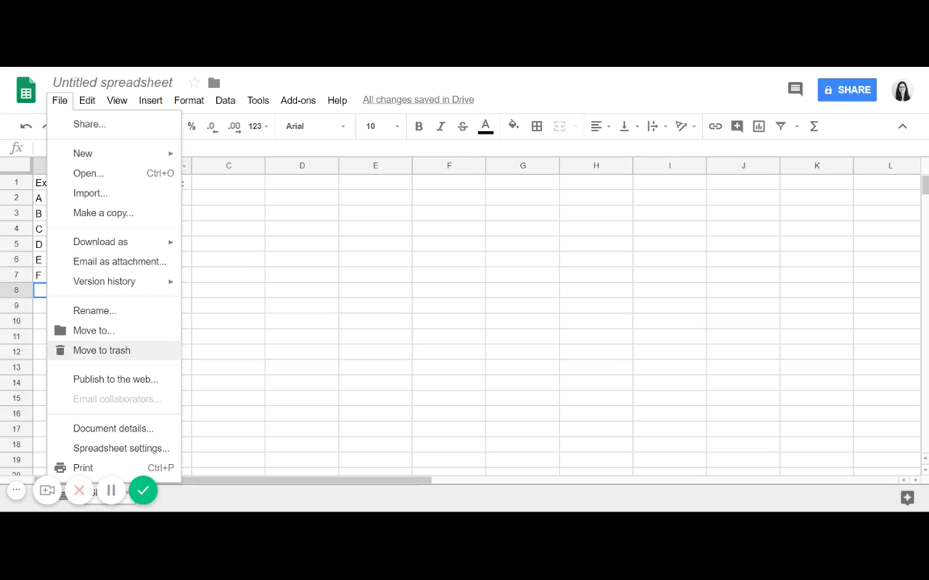
{"action": "left_click", "coordinate": [94, 330]}
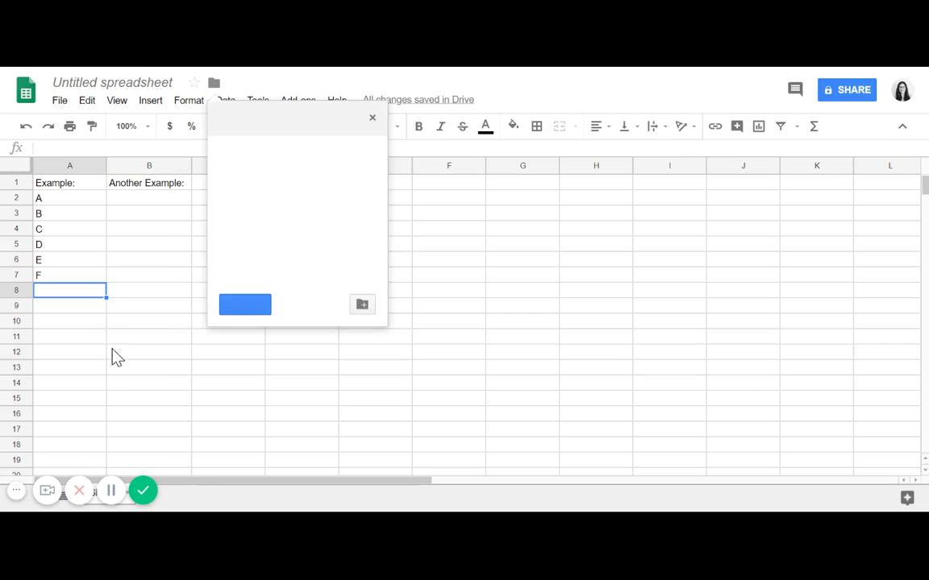
{"action": "left_click", "coordinate": [80, 148]}
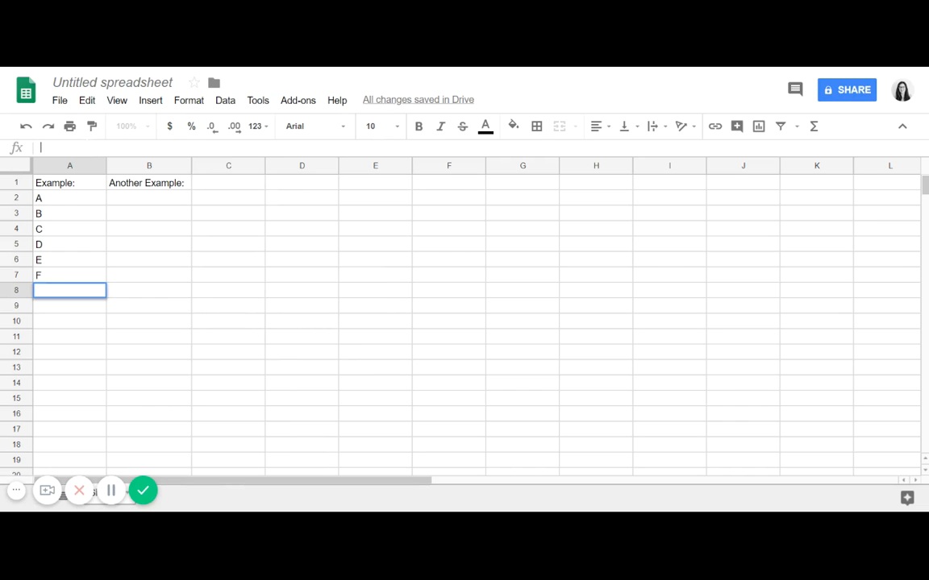
Open the spreadsheet settings and look through the locale choices, keeping United States.
{"action": "left_click", "coordinate": [60, 99]}
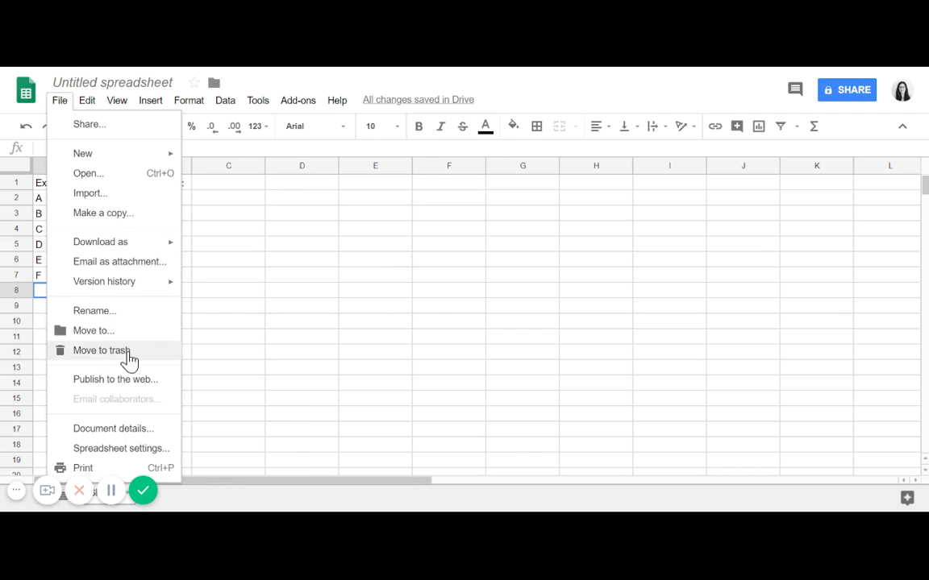
{"action": "left_click", "coordinate": [121, 449]}
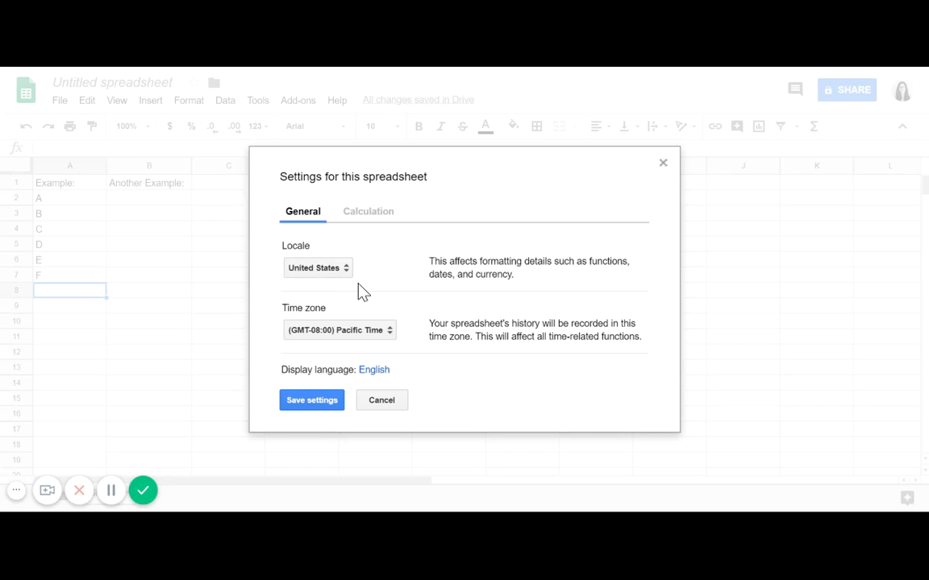
{"action": "left_click", "coordinate": [338, 271]}
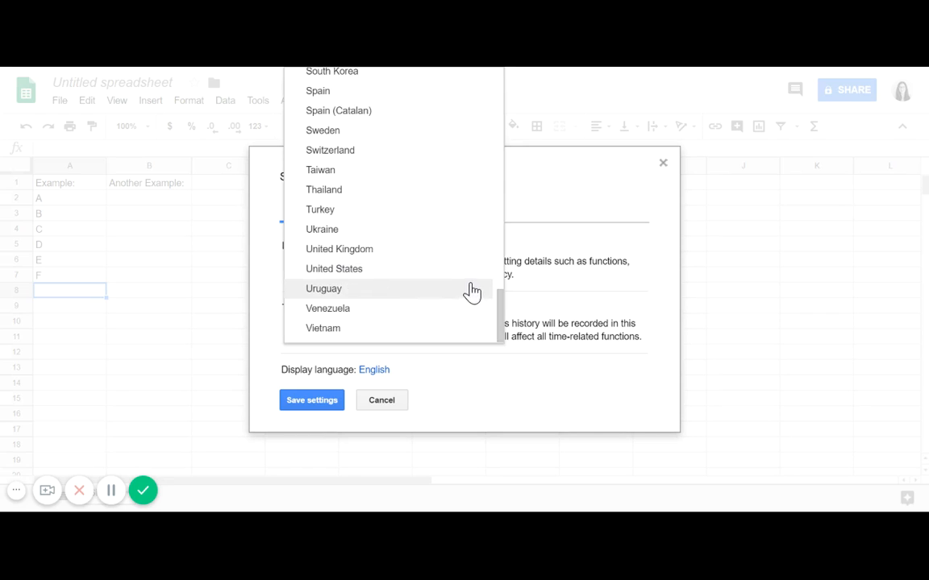
{"action": "left_click", "coordinate": [421, 275]}
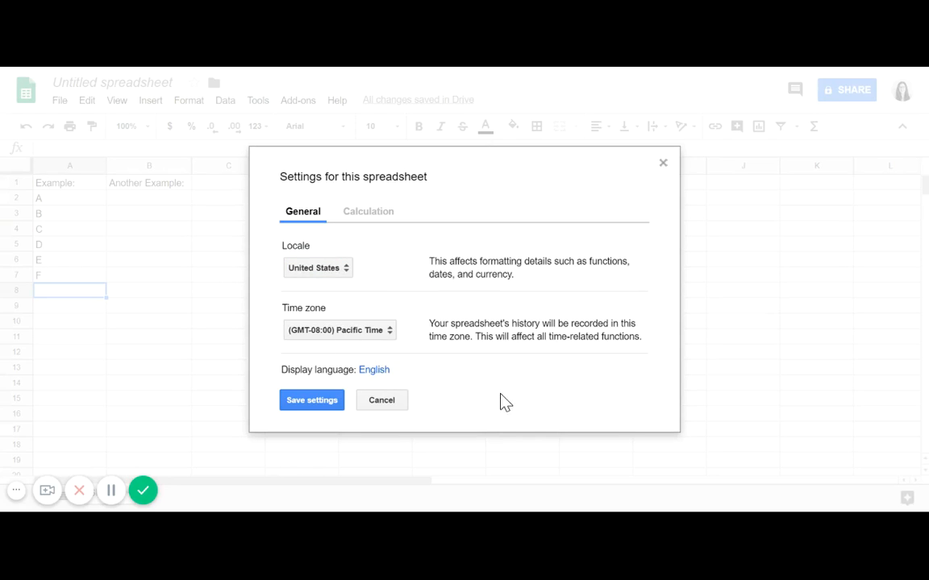
Review the calculation settings, keep recalculation at On change and iterative calculation Off, and save the settings.
{"action": "left_click", "coordinate": [368, 218]}
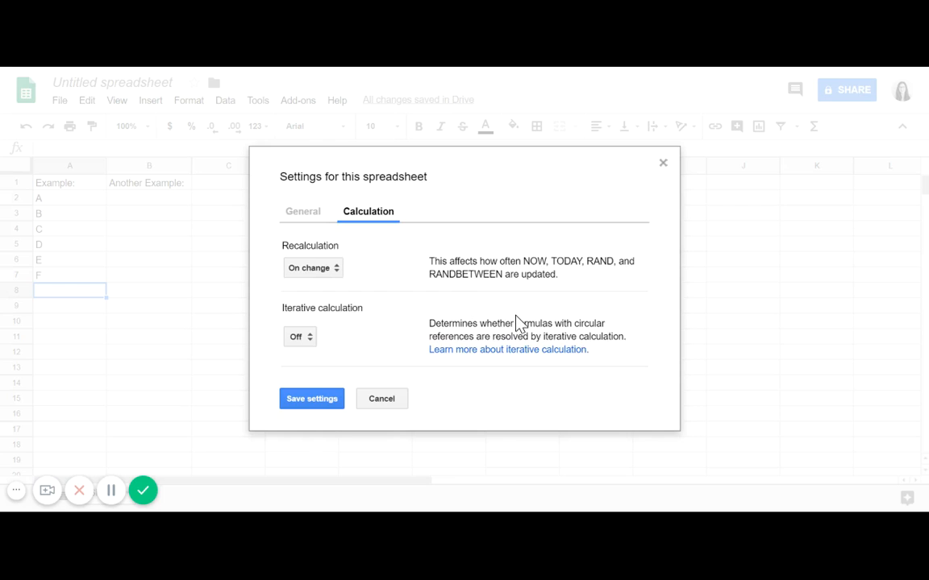
{"action": "left_click", "coordinate": [337, 270]}
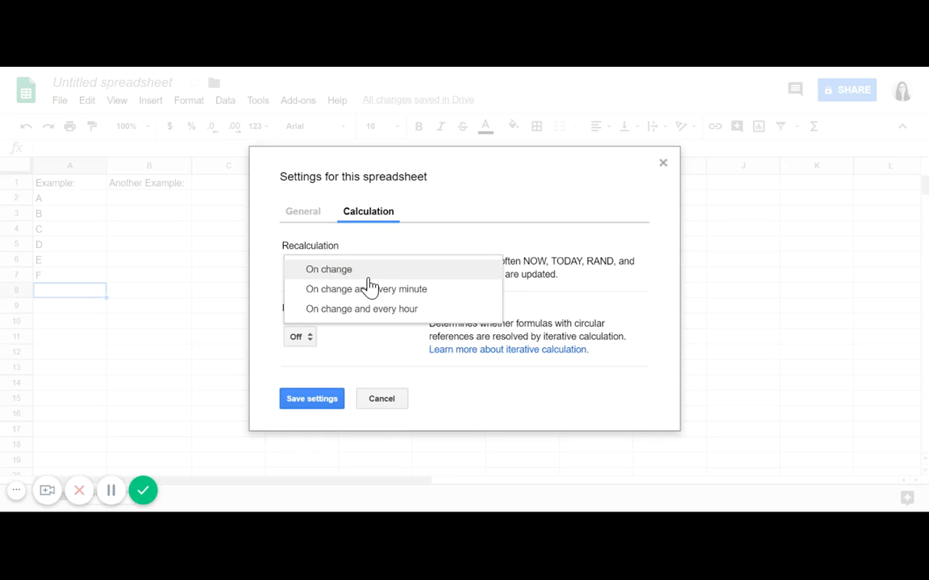
{"action": "left_click", "coordinate": [379, 268]}
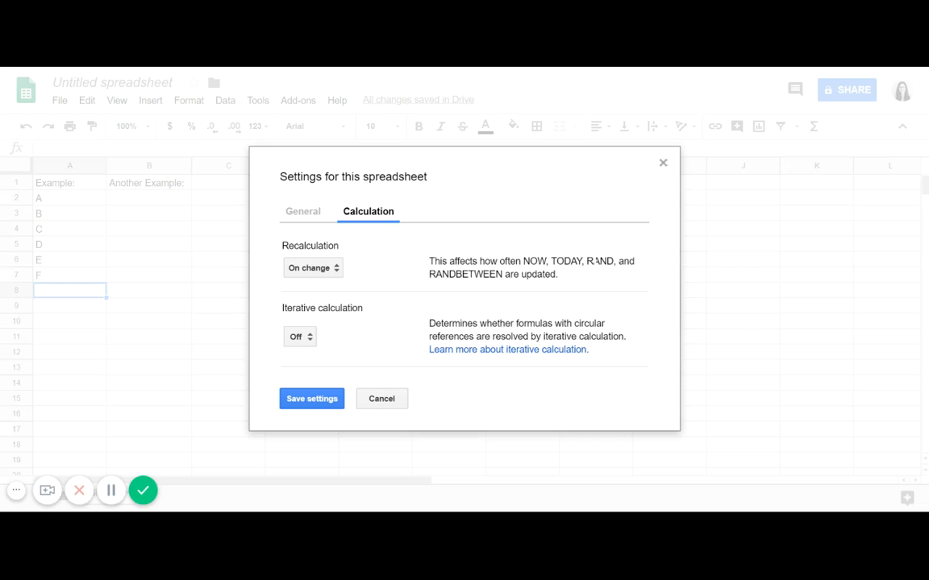
{"action": "left_click", "coordinate": [337, 270]}
{"action": "left_click", "coordinate": [379, 253]}
{"action": "left_click", "coordinate": [313, 342]}
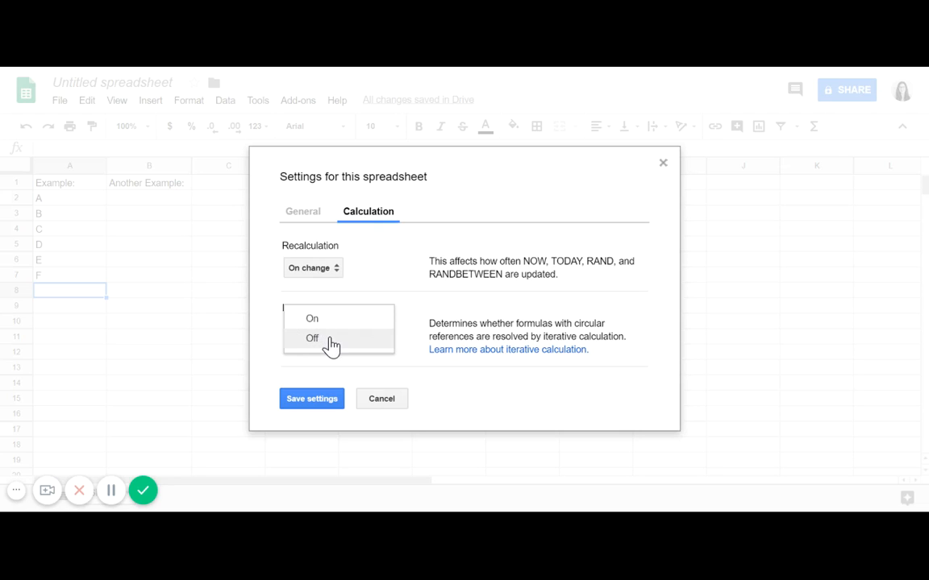
{"action": "left_click", "coordinate": [326, 344]}
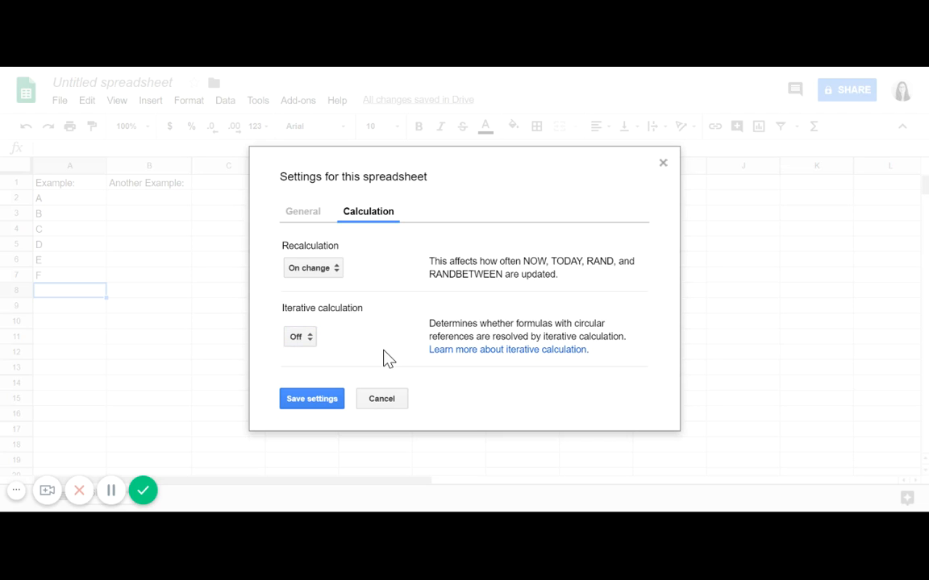
{"action": "left_click", "coordinate": [326, 400]}
{"action": "left_click", "coordinate": [58, 104]}
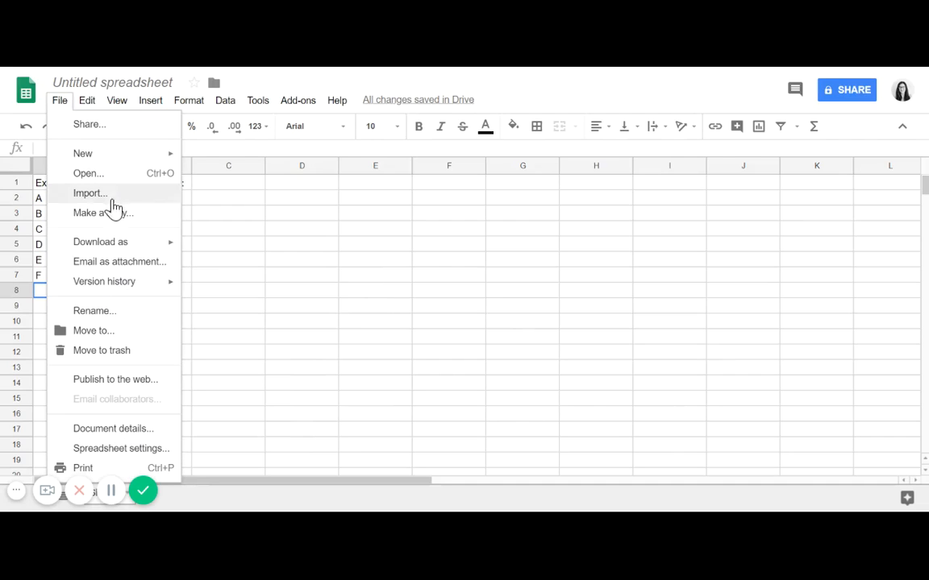
{"action": "mouse_move", "coordinate": [147, 159]}
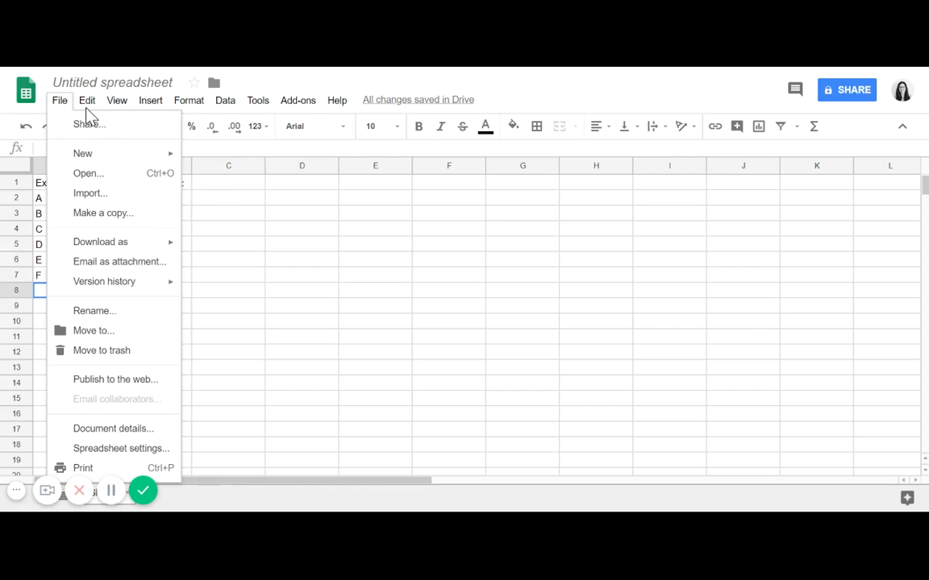
{"action": "mouse_move", "coordinate": [90, 103]}
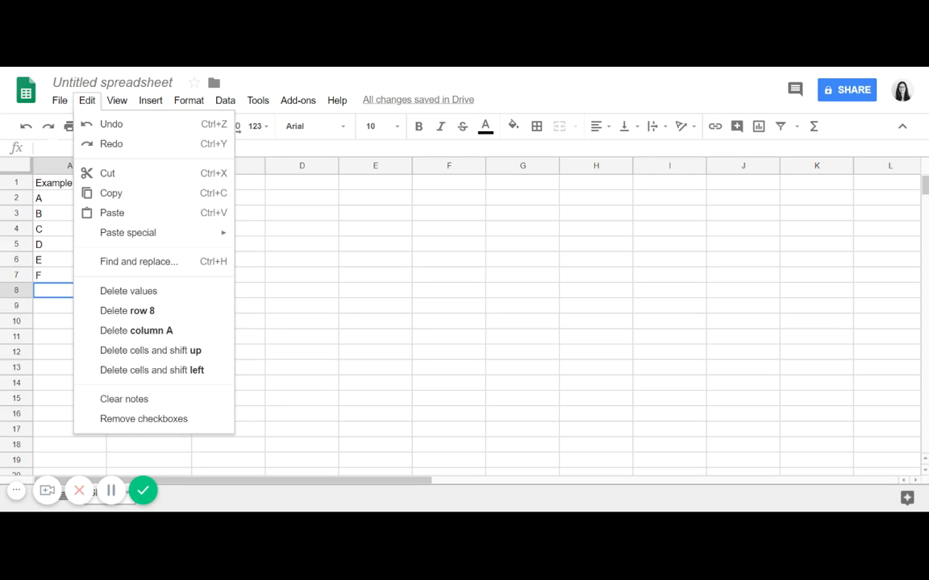
{"action": "left_click", "coordinate": [112, 145]}
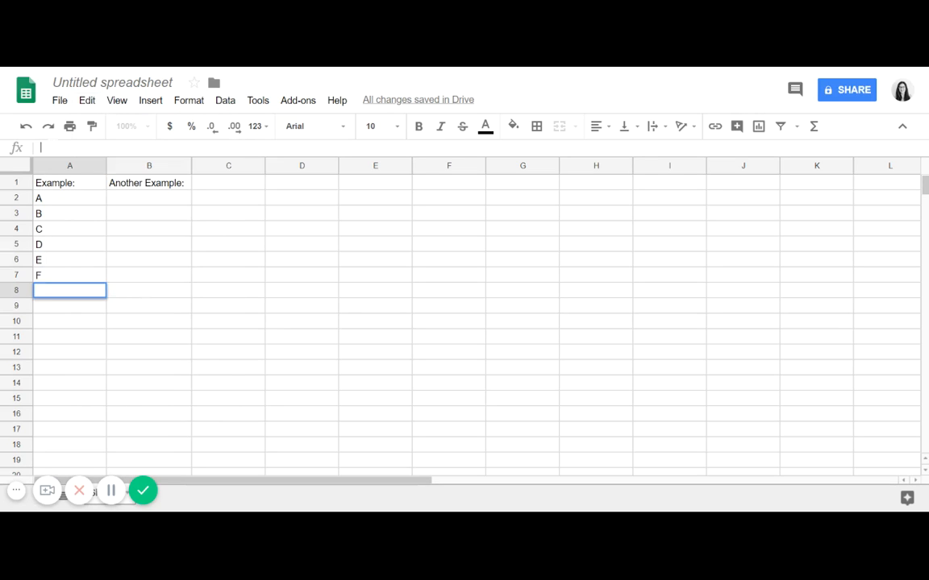
Use Find and replace to replace every A with J across all sheets.
{"action": "left_click", "coordinate": [87, 102]}
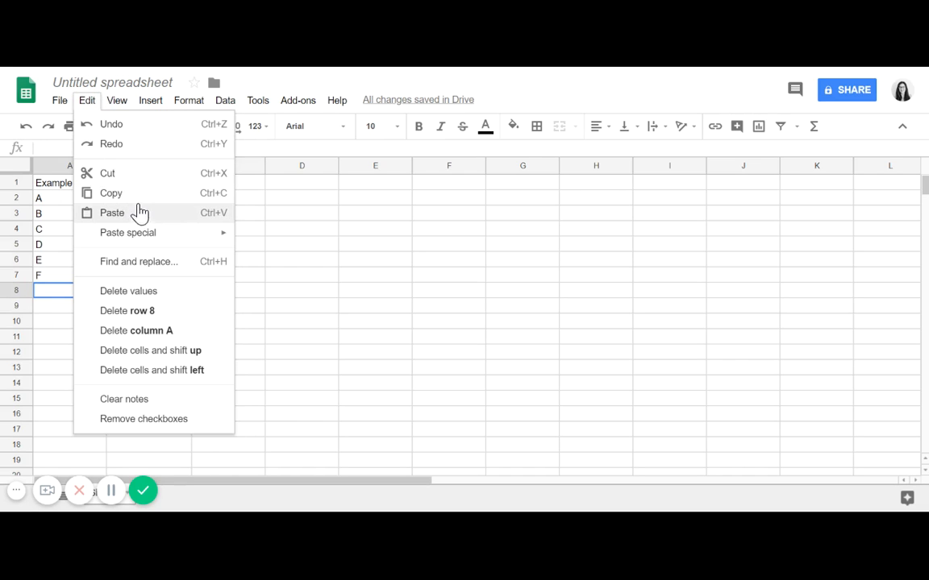
{"action": "mouse_move", "coordinate": [168, 243]}
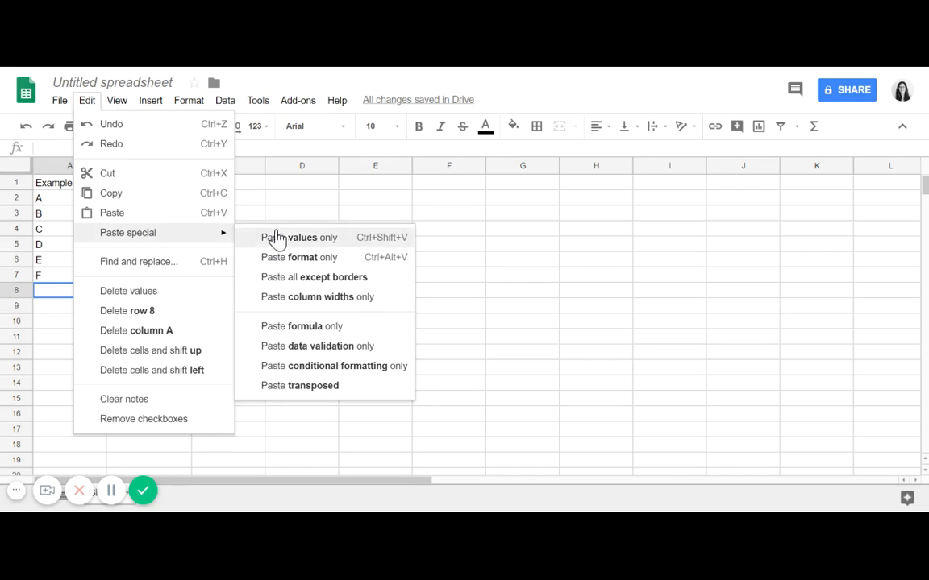
{"action": "left_click", "coordinate": [158, 268]}
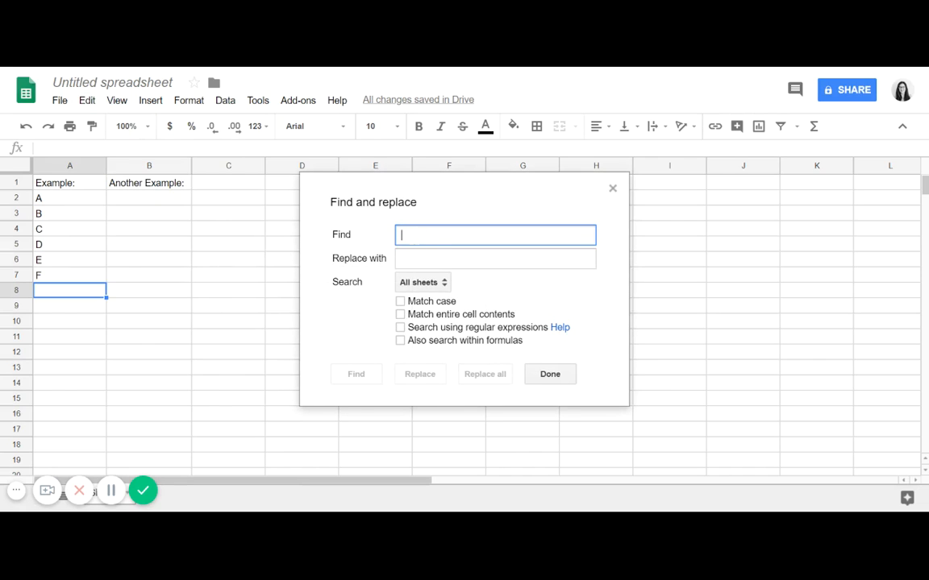
{"action": "type", "text": "A"}
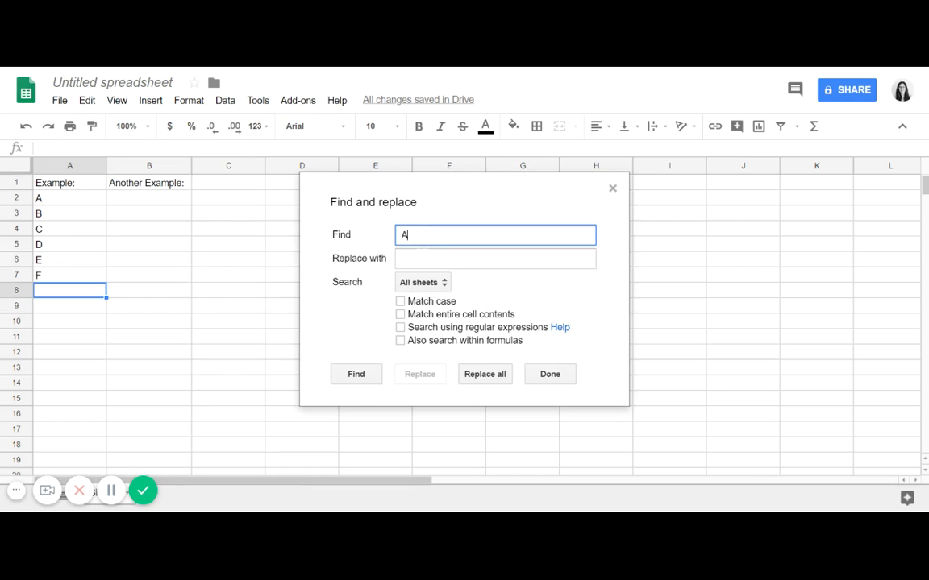
{"action": "key", "text": "Tab"}
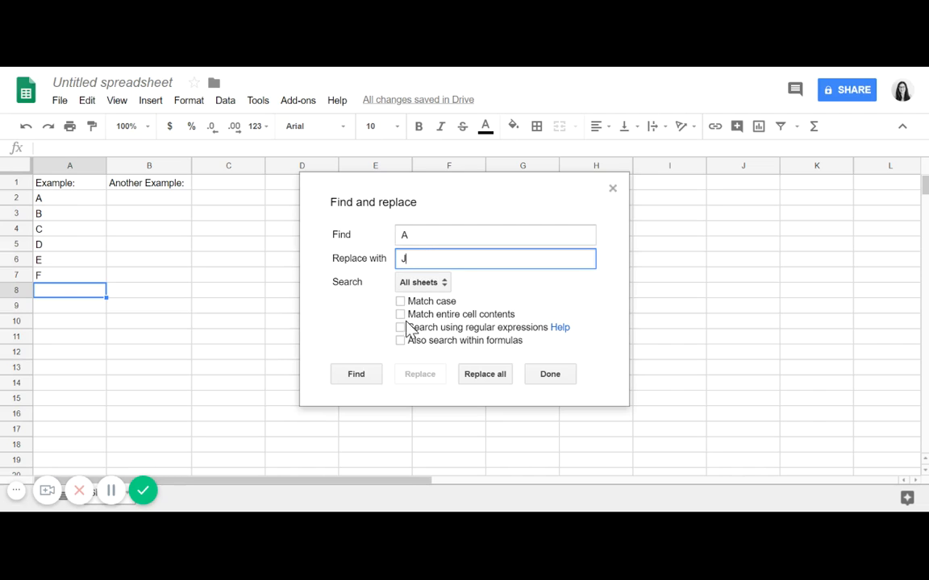
{"action": "left_click", "coordinate": [506, 376]}
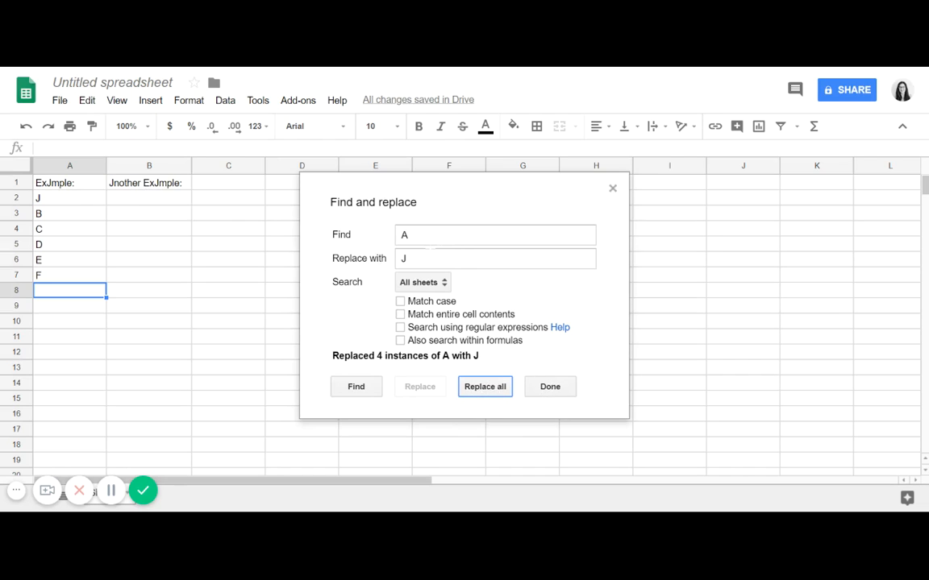
Replace every J with a lowercase a across all sheets, and close Find and replace.
{"action": "left_click", "coordinate": [430, 251]}
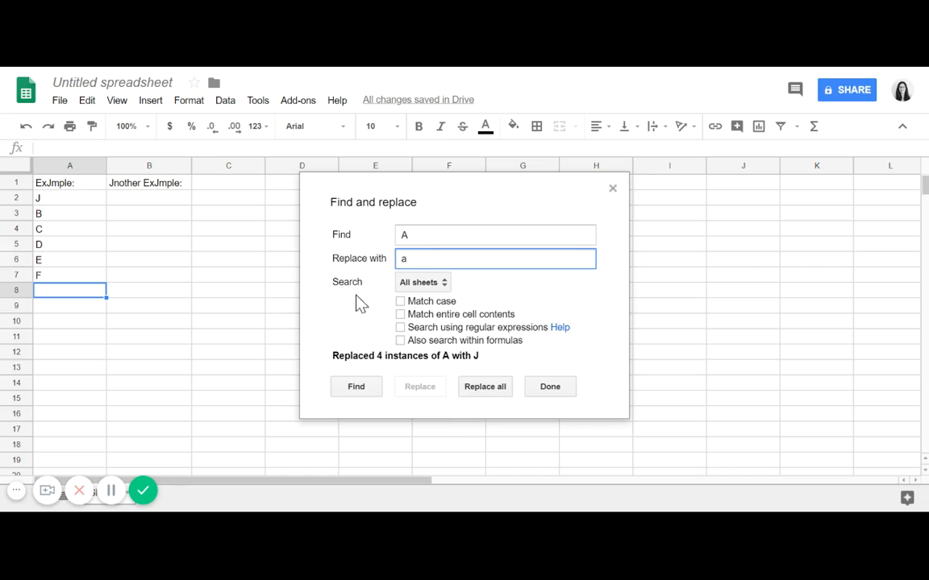
{"action": "left_click", "coordinate": [476, 393]}
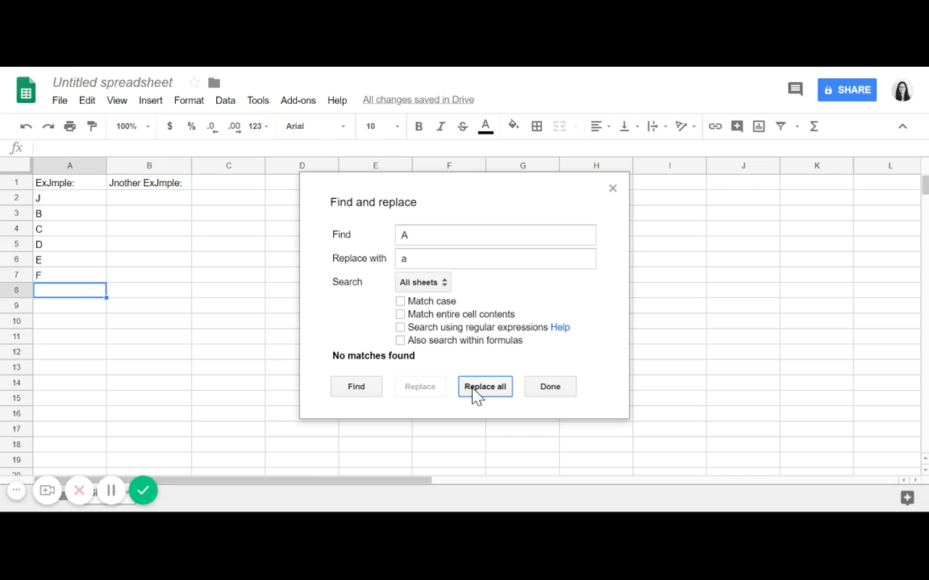
{"action": "left_click", "coordinate": [428, 232]}
{"action": "key", "text": "BackSpace"}
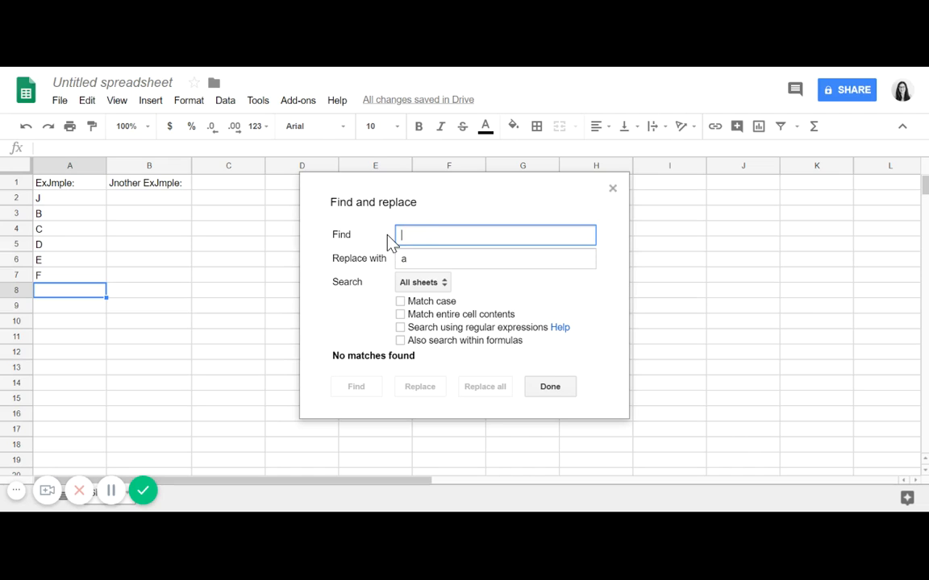
{"action": "type", "text": "J"}
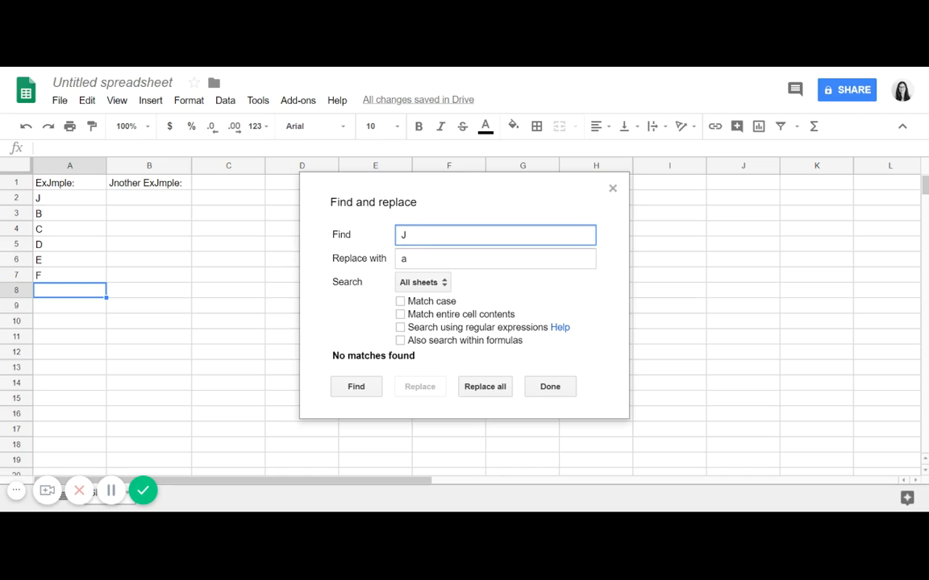
{"action": "left_click", "coordinate": [472, 391]}
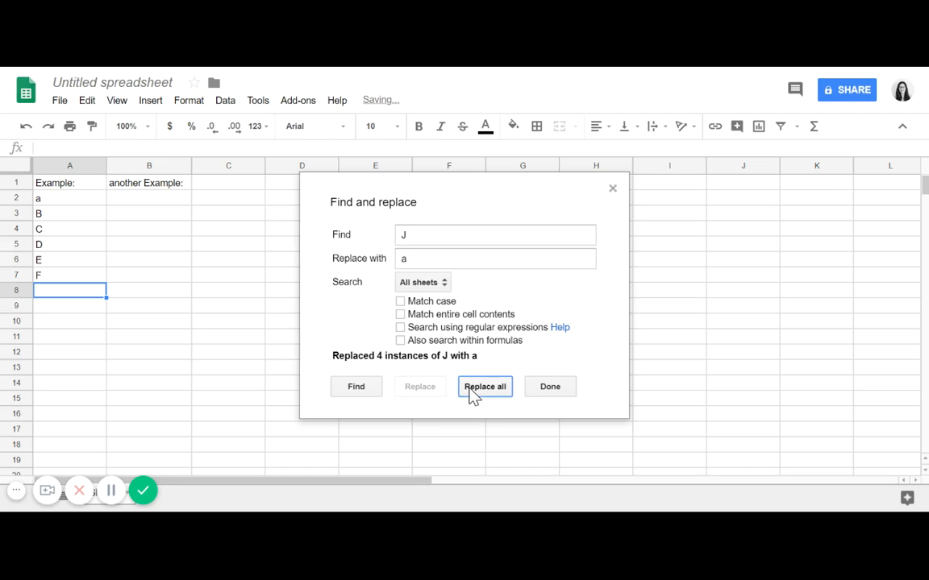
{"action": "left_click", "coordinate": [611, 190]}
{"action": "left_click", "coordinate": [57, 101]}
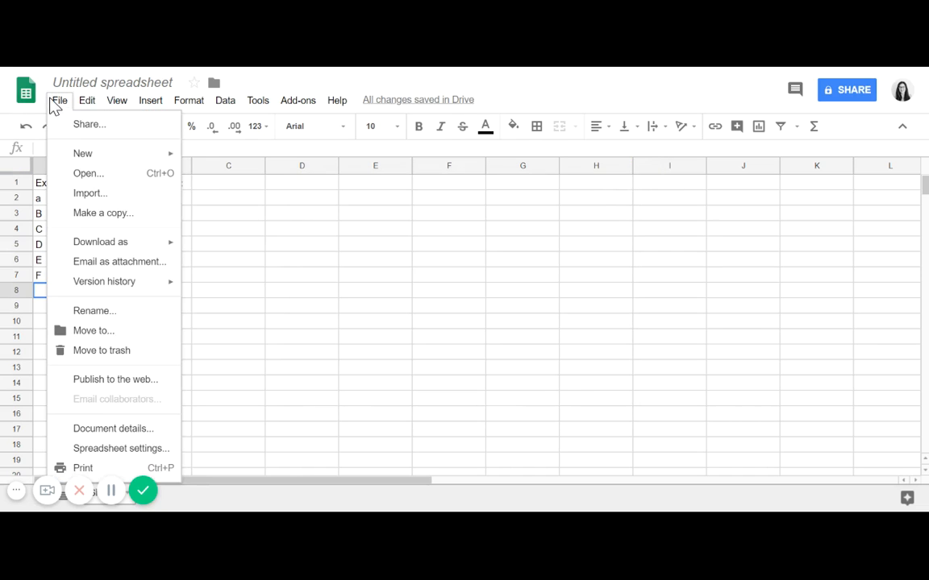
{"action": "left_click", "coordinate": [86, 101]}
{"action": "left_click", "coordinate": [85, 101]}
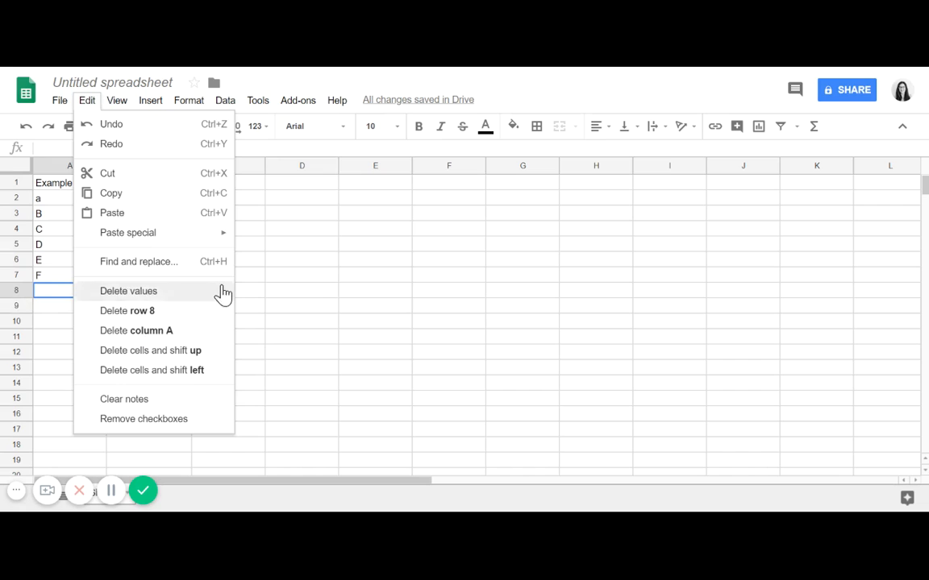
{"action": "left_click", "coordinate": [310, 278]}
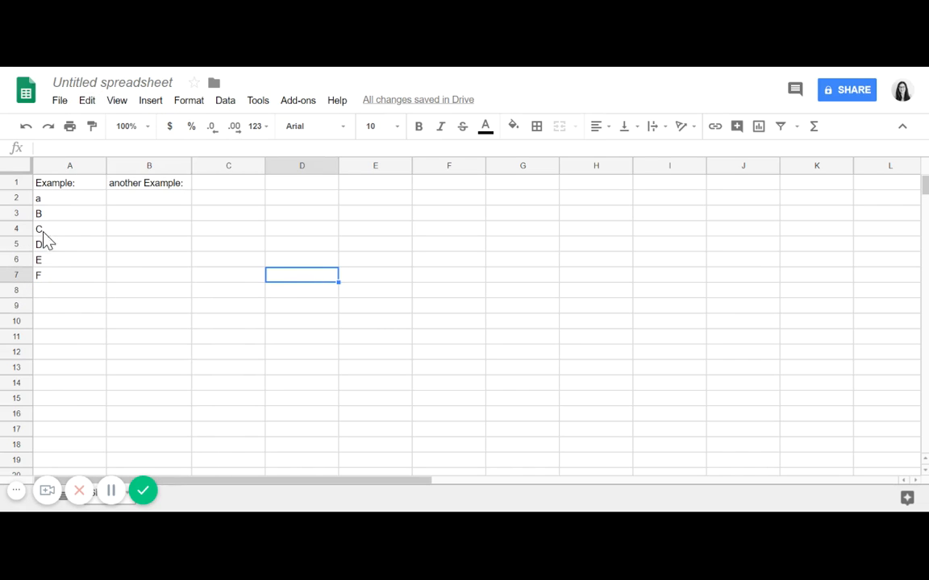
Delete row 4, which holds the entry C.
{"action": "left_click", "coordinate": [65, 230]}
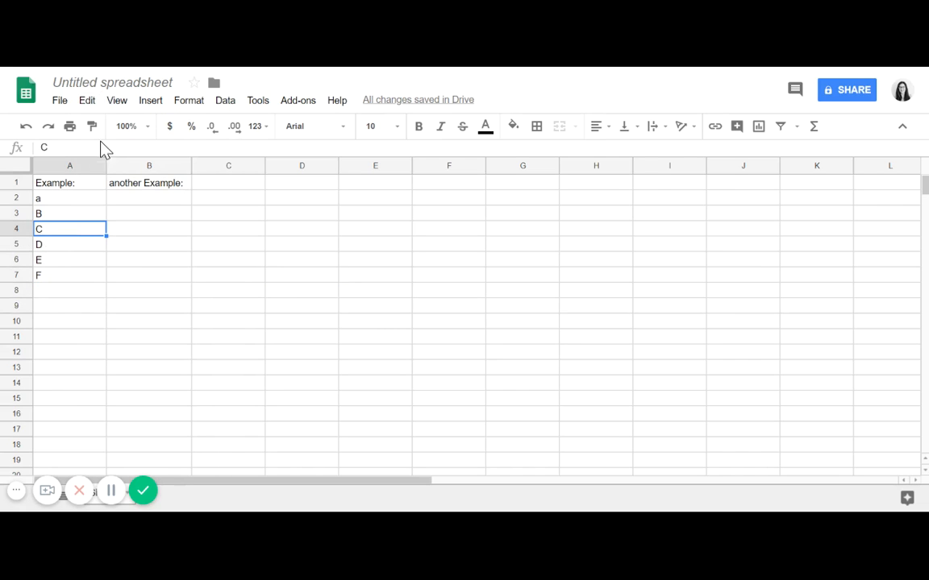
{"action": "left_click", "coordinate": [84, 103]}
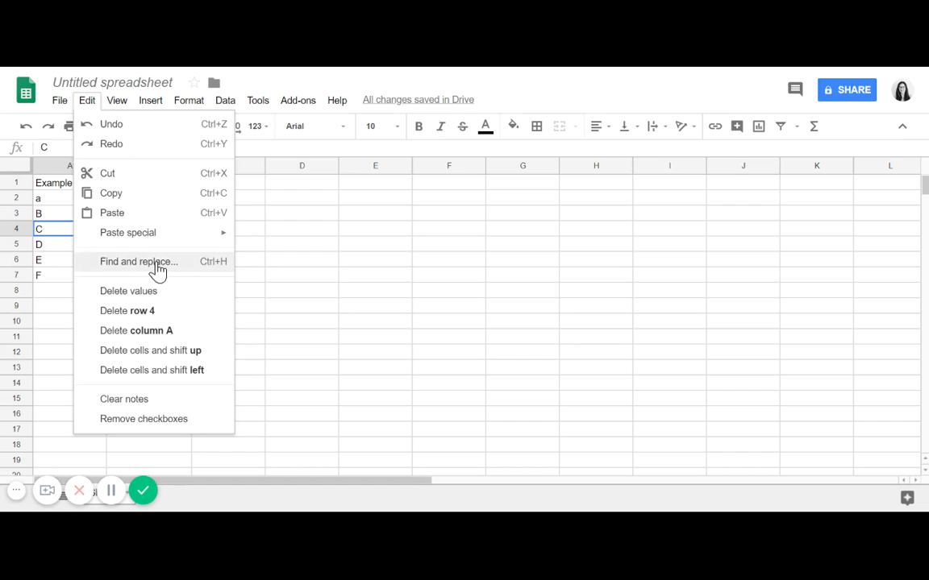
{"action": "left_click", "coordinate": [157, 313]}
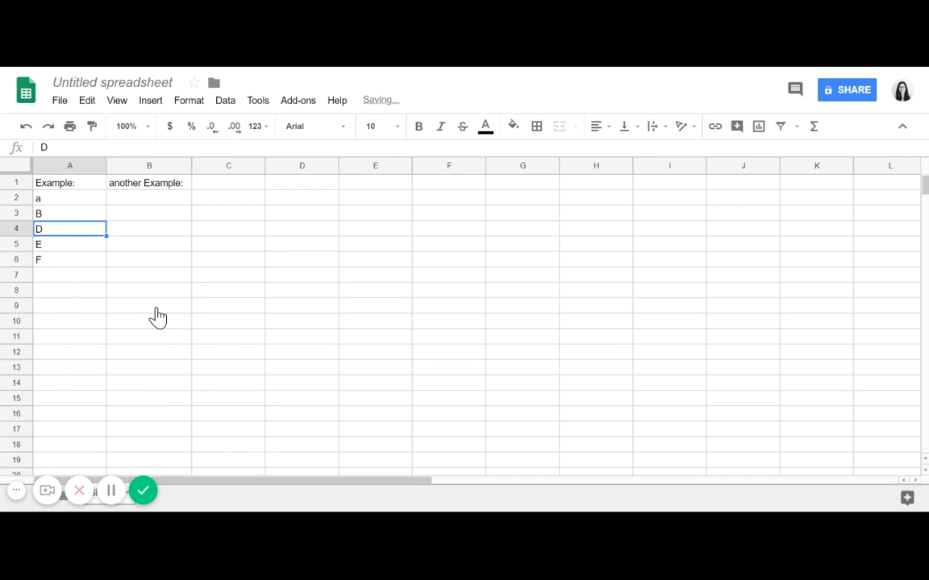
Examine the editing commands available for deleting values, rows, columns and cells at empty cells B8 and B4.
{"action": "left_click", "coordinate": [172, 292]}
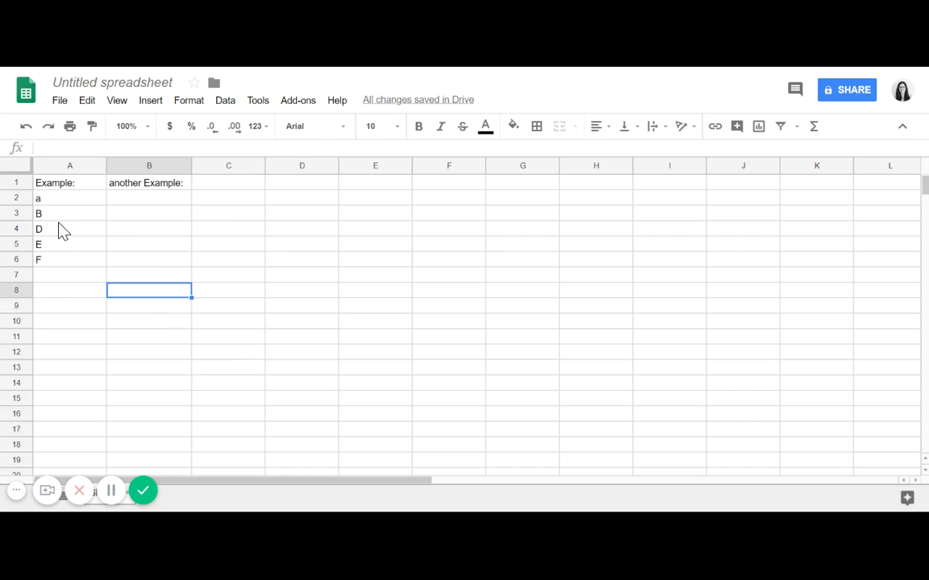
{"action": "left_click", "coordinate": [88, 103]}
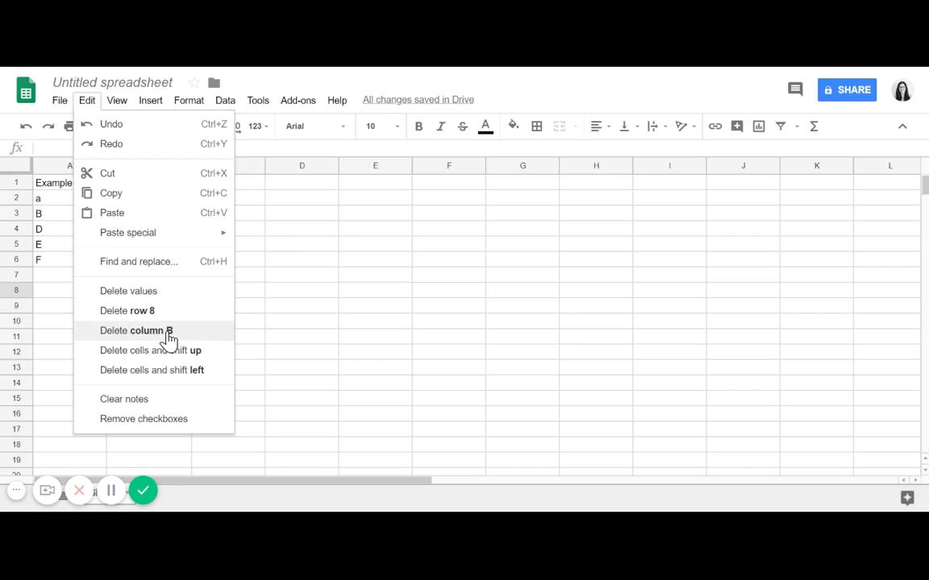
{"action": "left_click", "coordinate": [293, 279]}
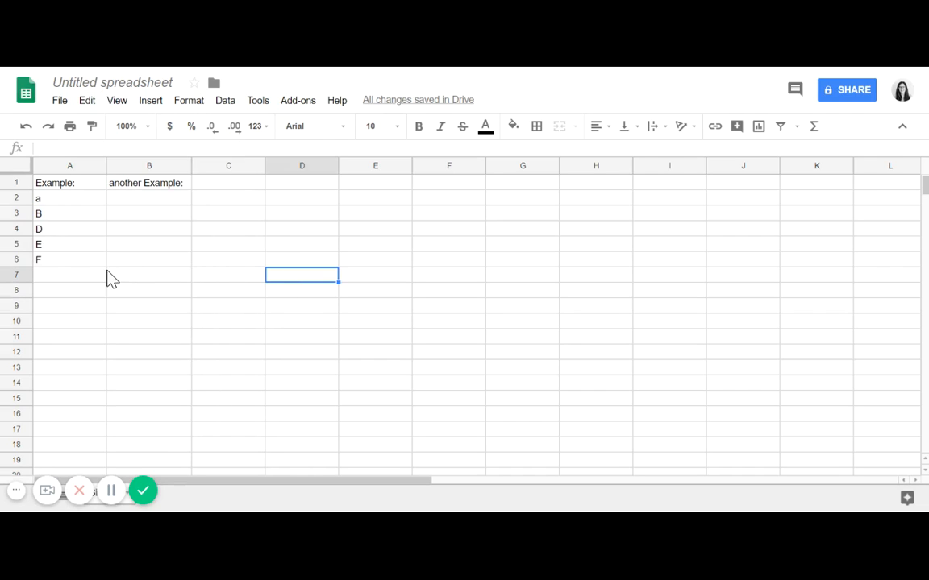
{"action": "left_click", "coordinate": [121, 233]}
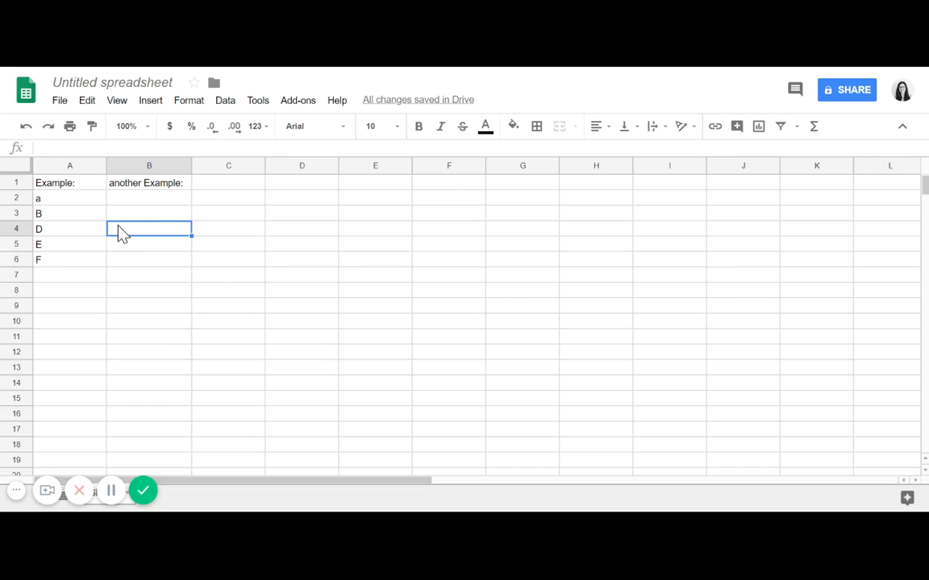
{"action": "left_click", "coordinate": [88, 102]}
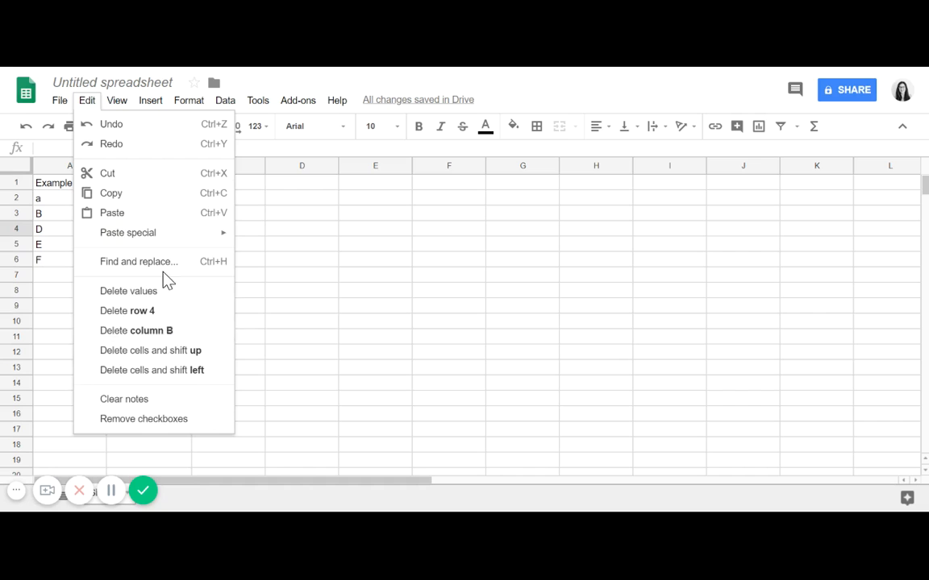
{"action": "mouse_move", "coordinate": [150, 101]}
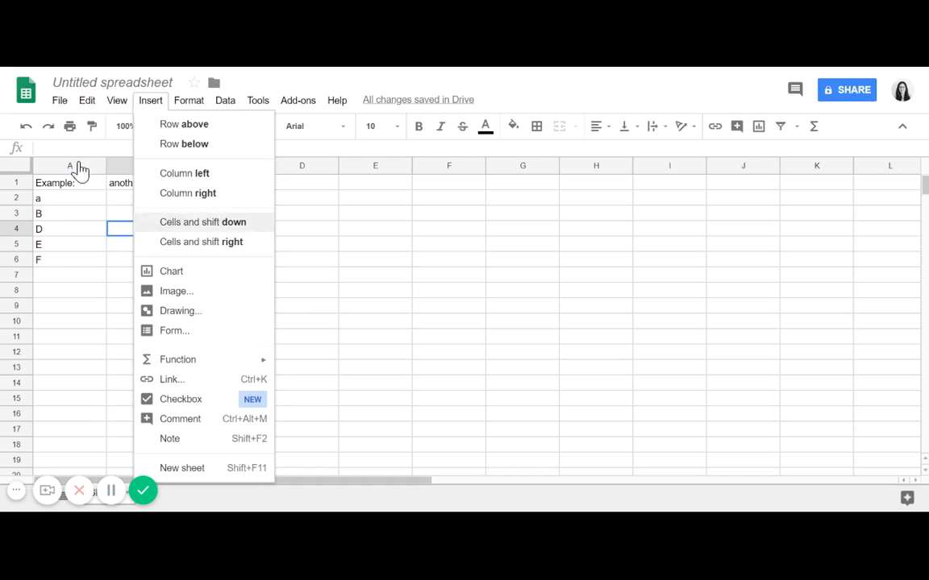
{"action": "mouse_move", "coordinate": [56, 101]}
{"action": "mouse_move", "coordinate": [141, 242]}
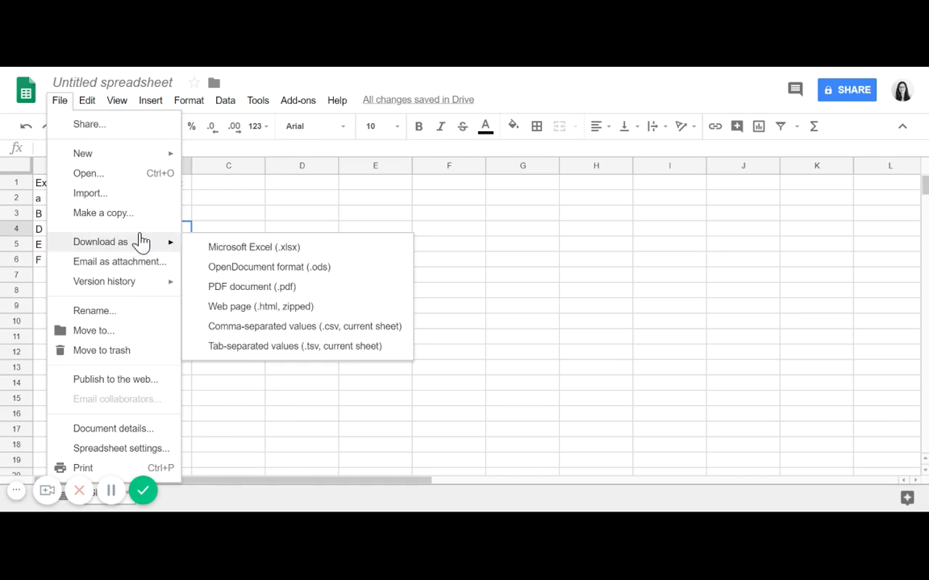
{"action": "left_click", "coordinate": [284, 283]}
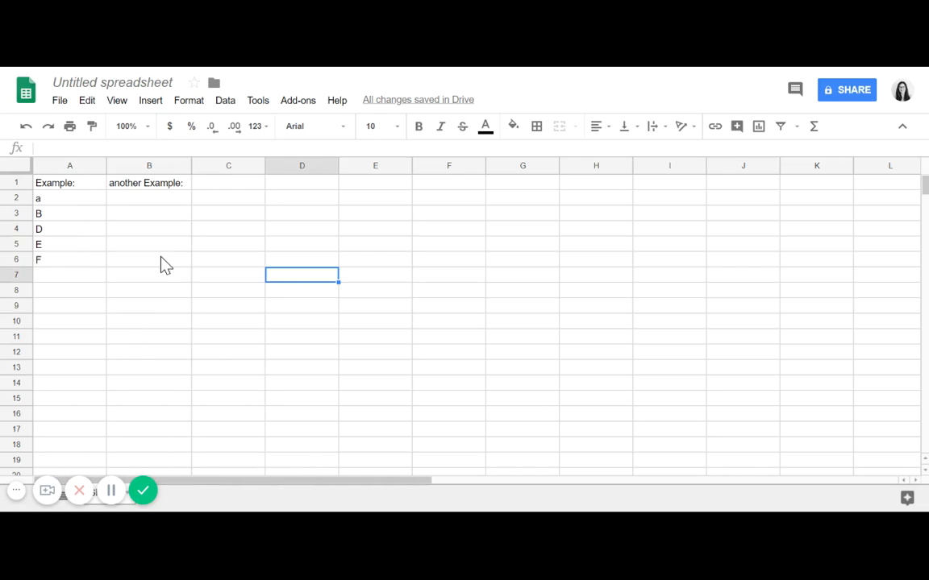
{"action": "left_click", "coordinate": [72, 247]}
{"action": "left_click", "coordinate": [76, 292]}
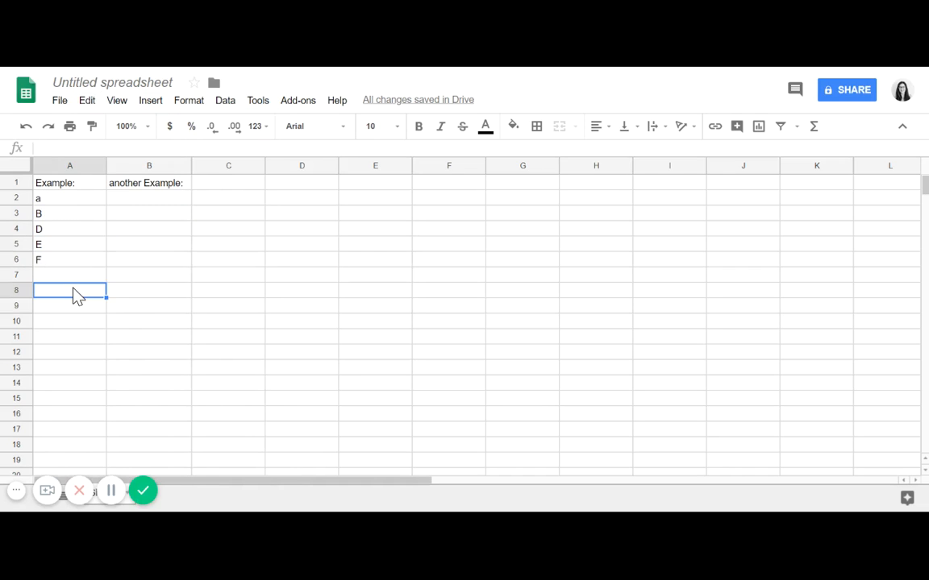